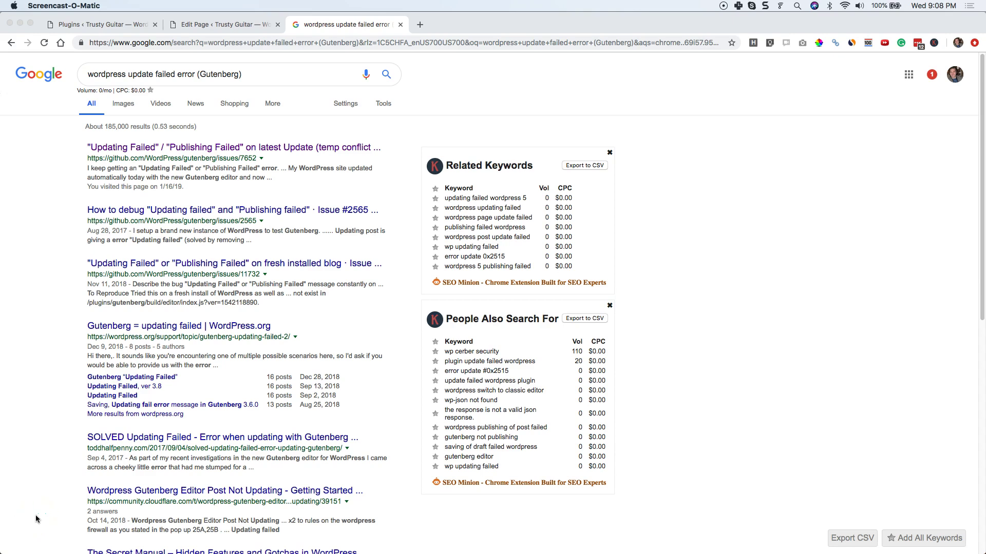
- Reload the Epiphone Wildkat Review page editor from its browser tab
click(231, 25)
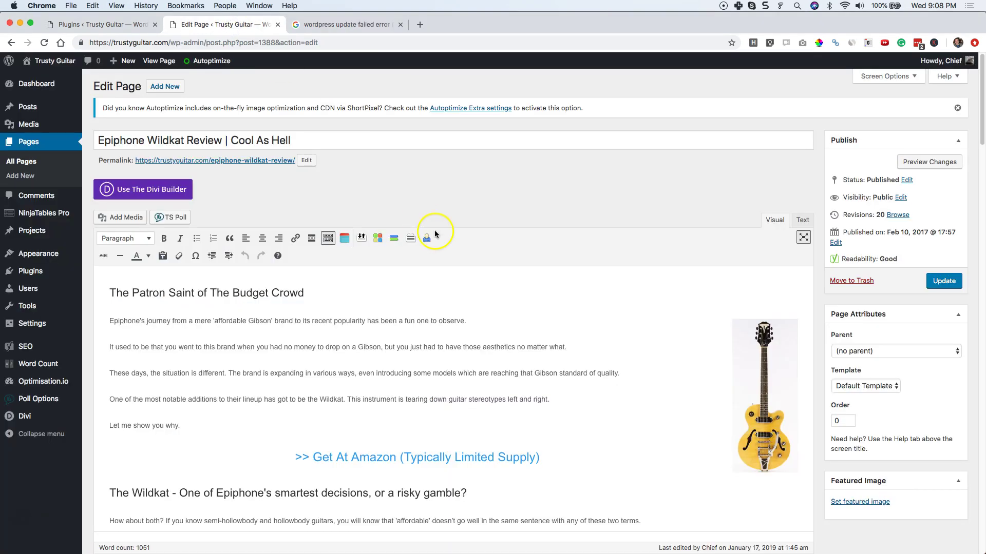
click(347, 47)
key(Return)
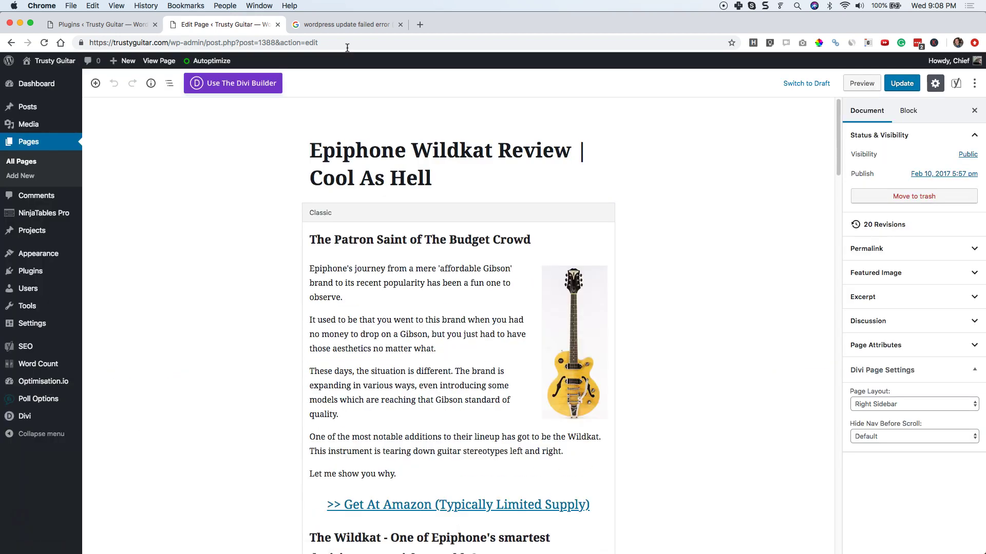
- Select the Classic block and click Update, which fails with 'Updating failed'
click(432, 297)
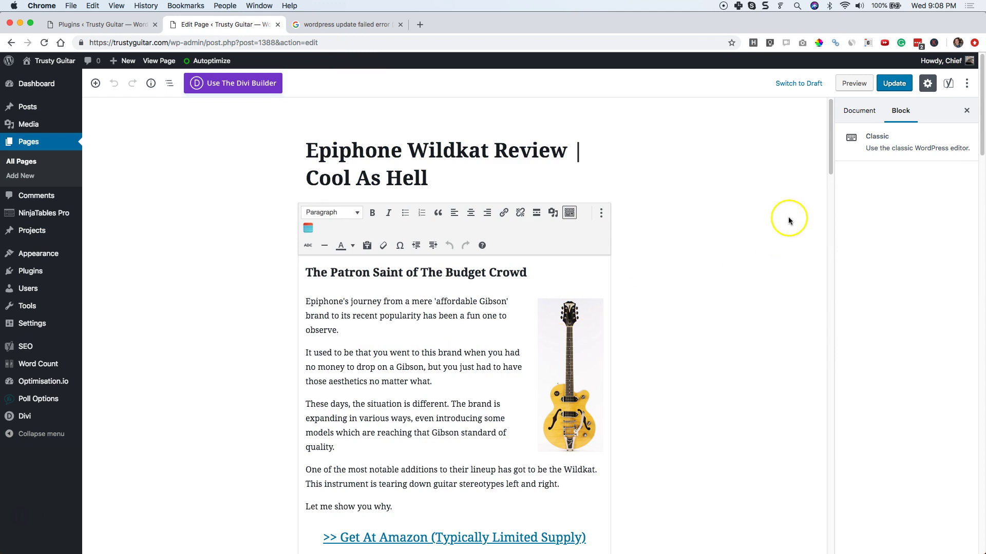
click(893, 87)
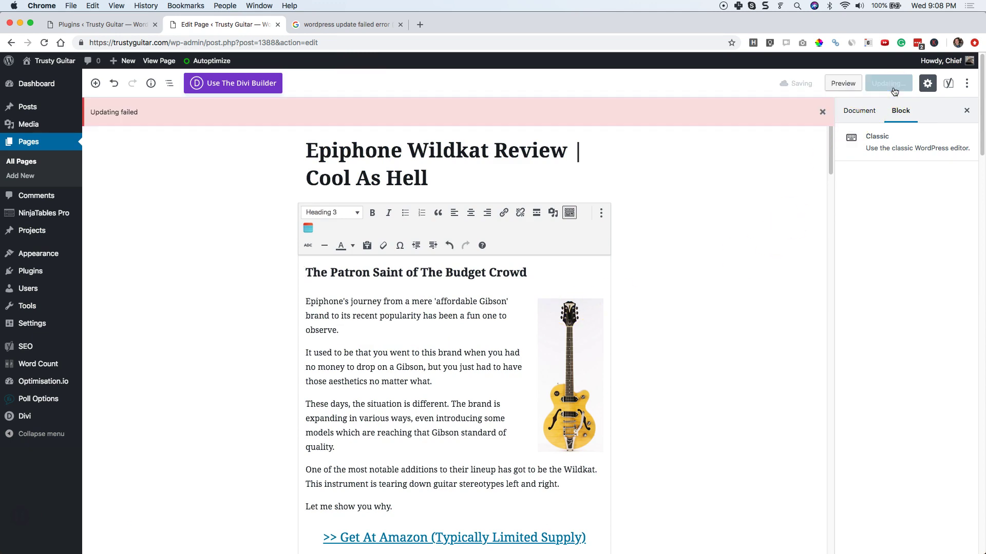
click(526, 119)
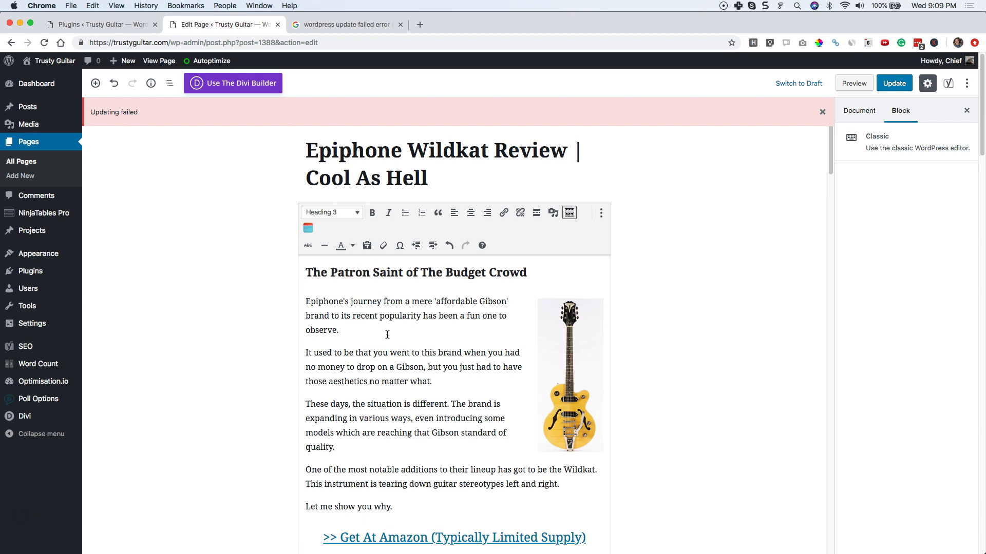
- Open the General Settings page from the Settings menu
click(102, 27)
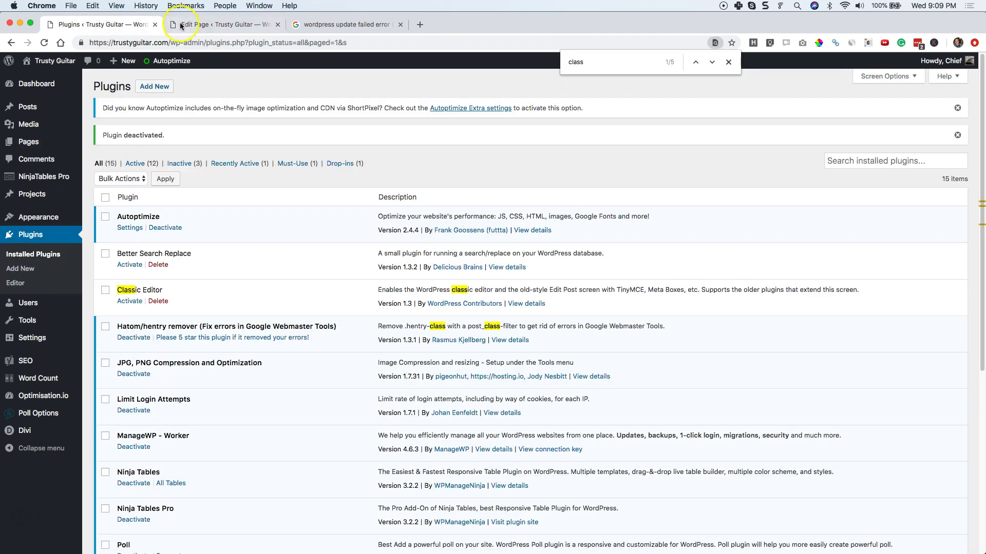
mouse_move(32, 337)
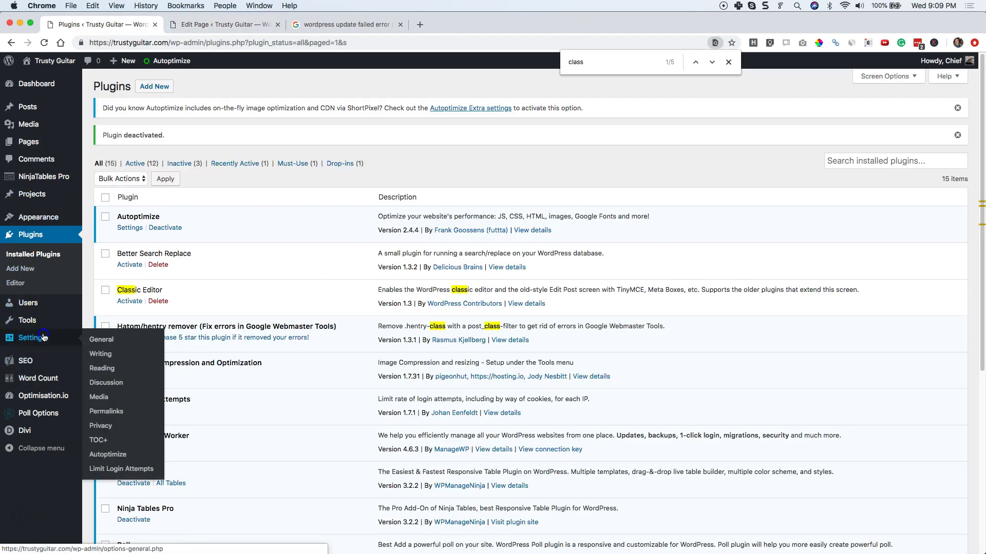
click(102, 341)
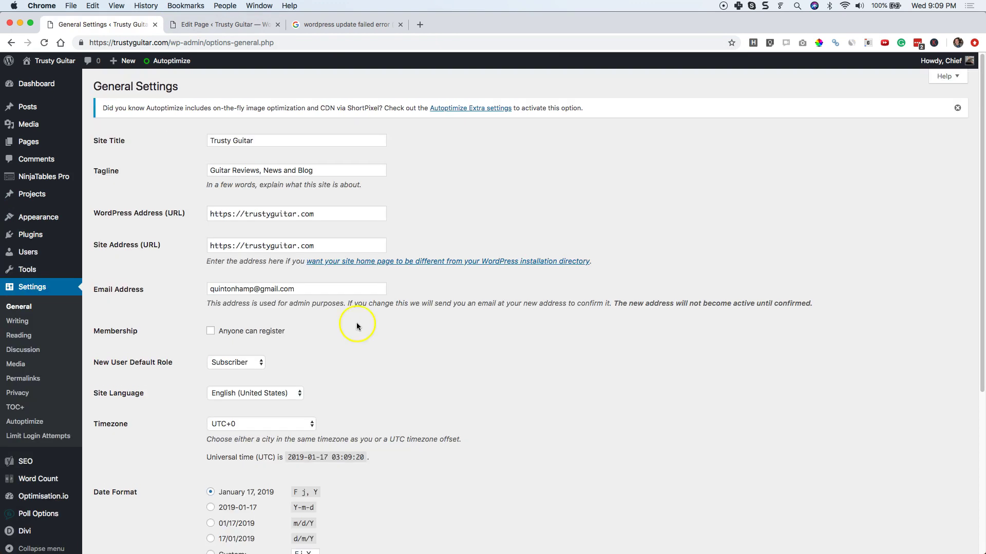
click(319, 247)
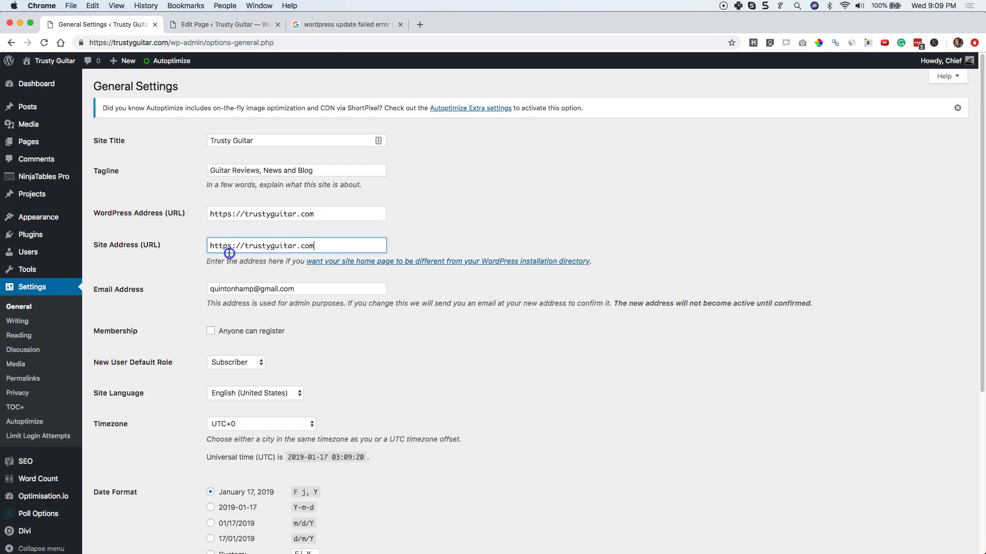
triple_click(209, 247)
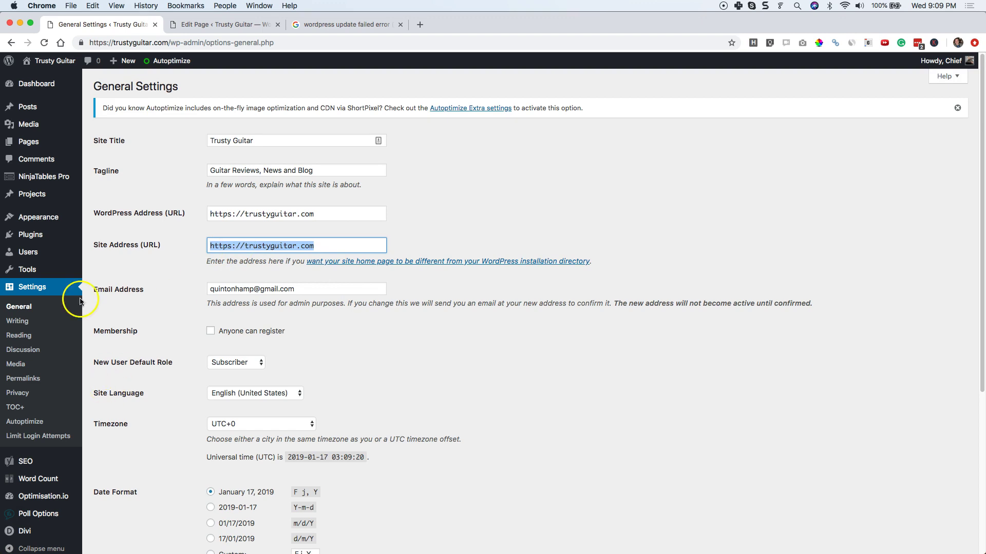
click(234, 246)
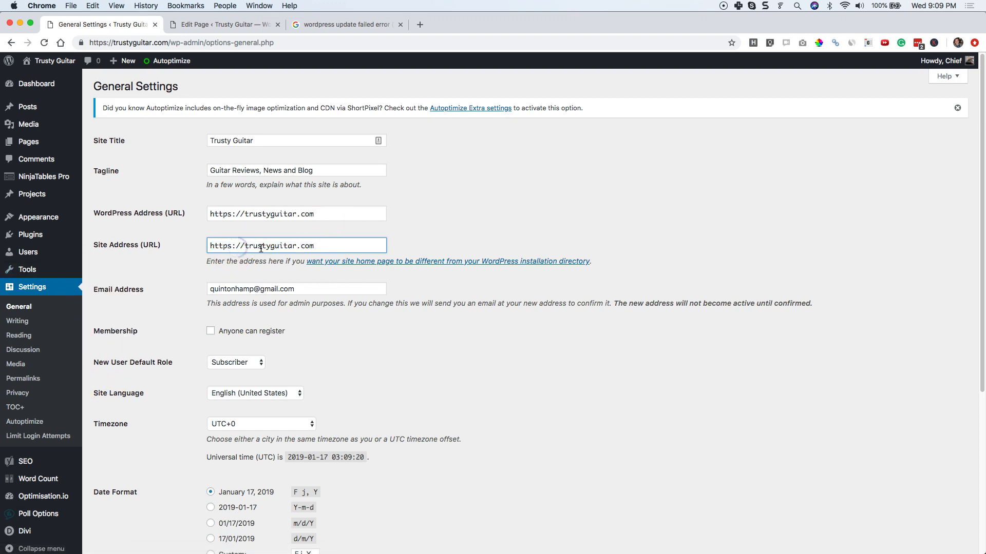
drag(314, 246, 208, 245)
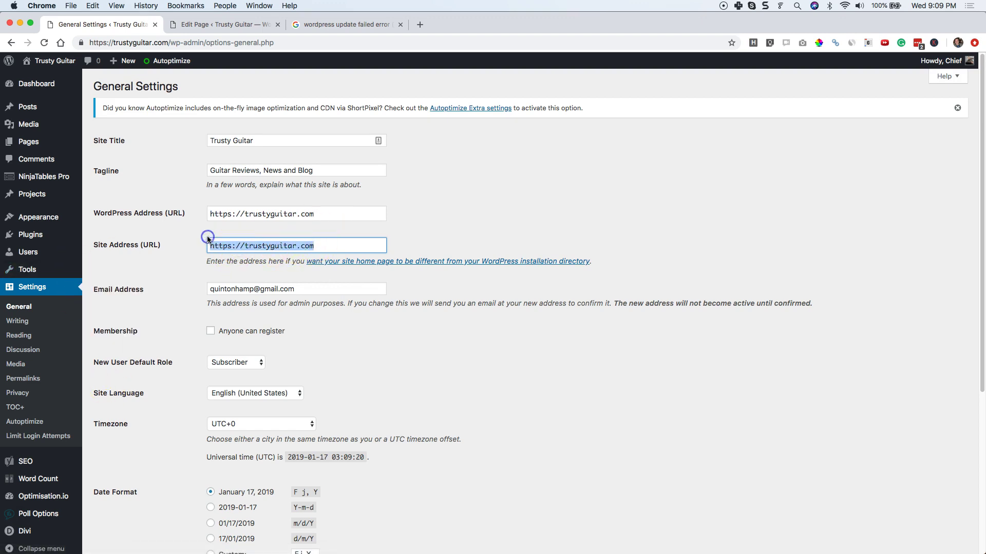
click(256, 213)
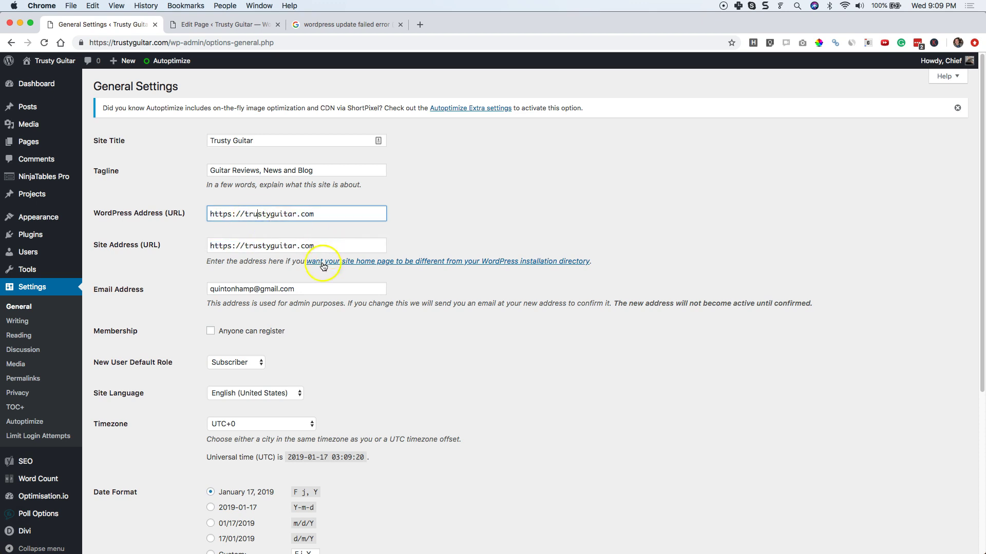
click(231, 245)
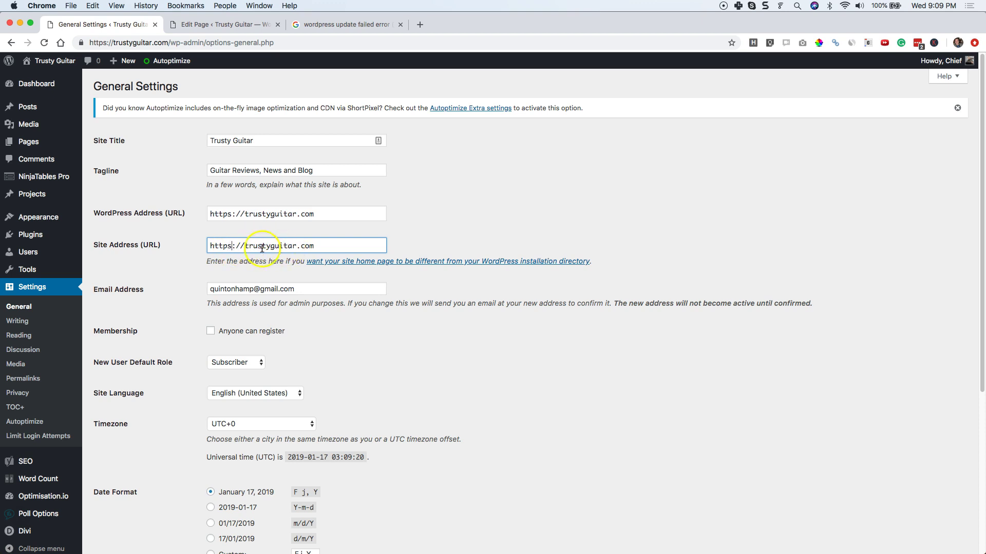
- Compare the page editor and General Settings tabs, then go to Plugins > Installed Plugins
click(231, 26)
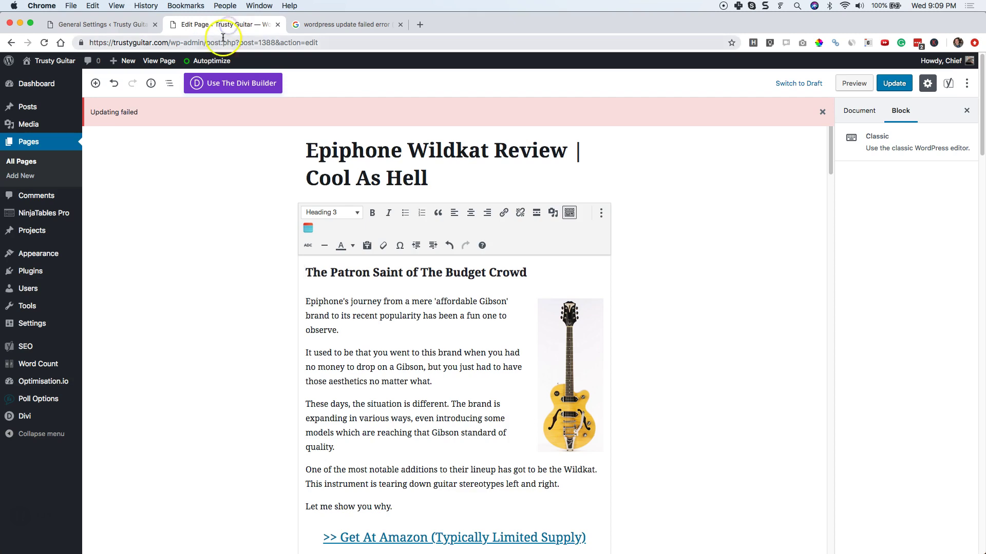
click(145, 24)
click(187, 24)
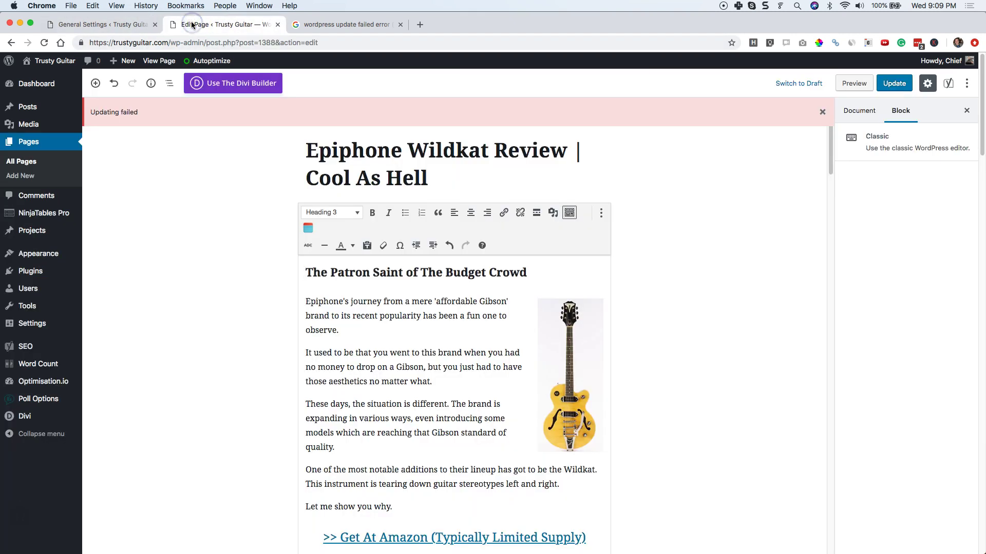
click(131, 26)
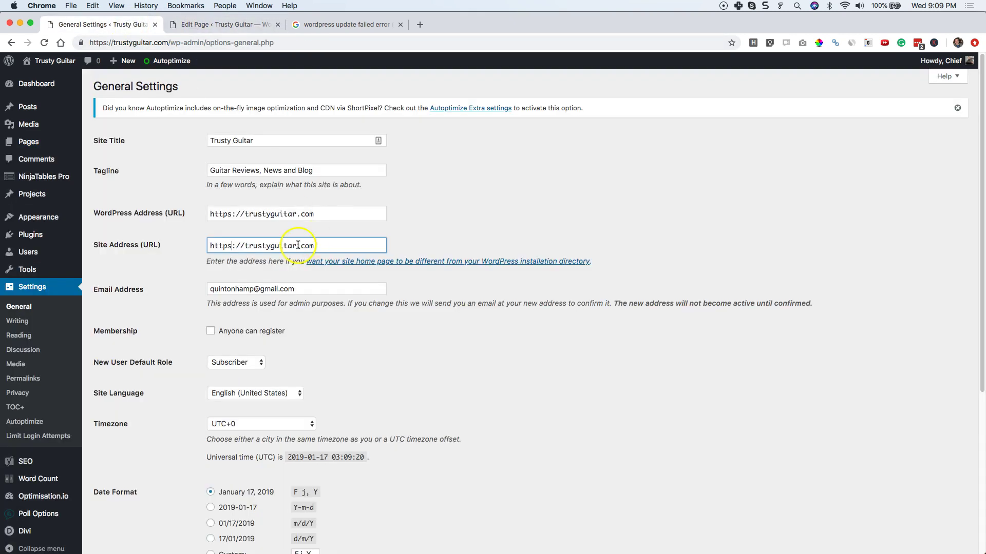
click(229, 25)
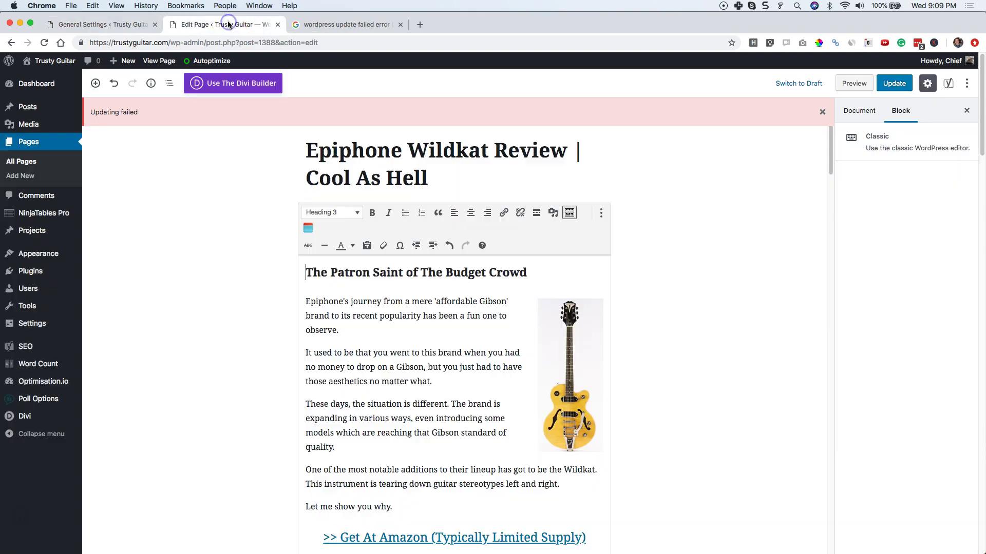
click(147, 25)
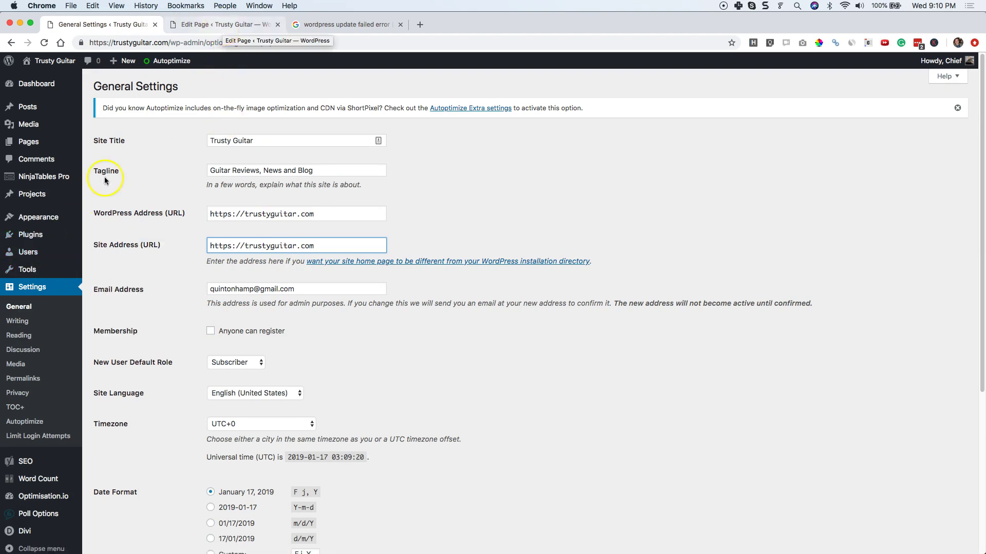
mouse_move(33, 235)
click(88, 235)
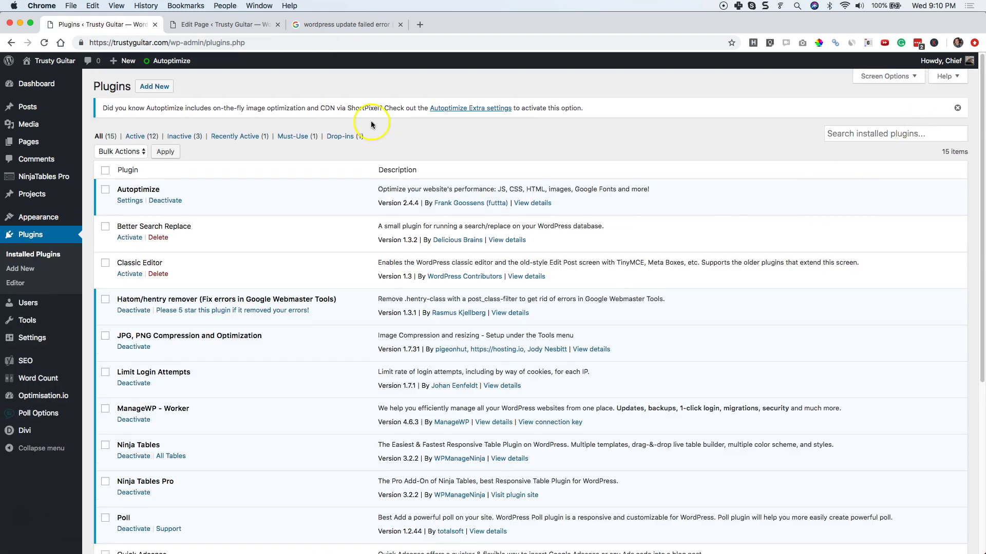
- Search Add Plugins for 'classic' and activate the Classic Editor plugin
click(163, 90)
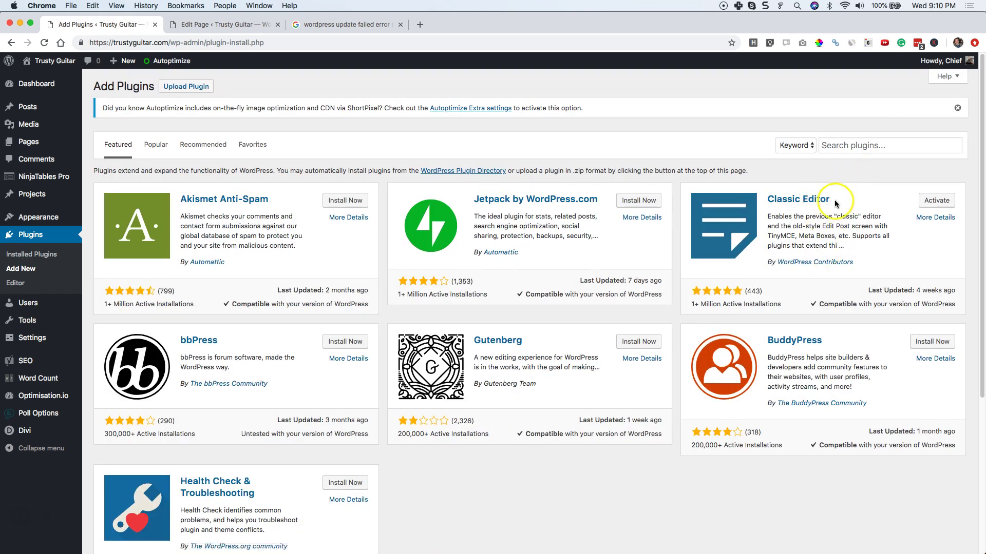
click(866, 145)
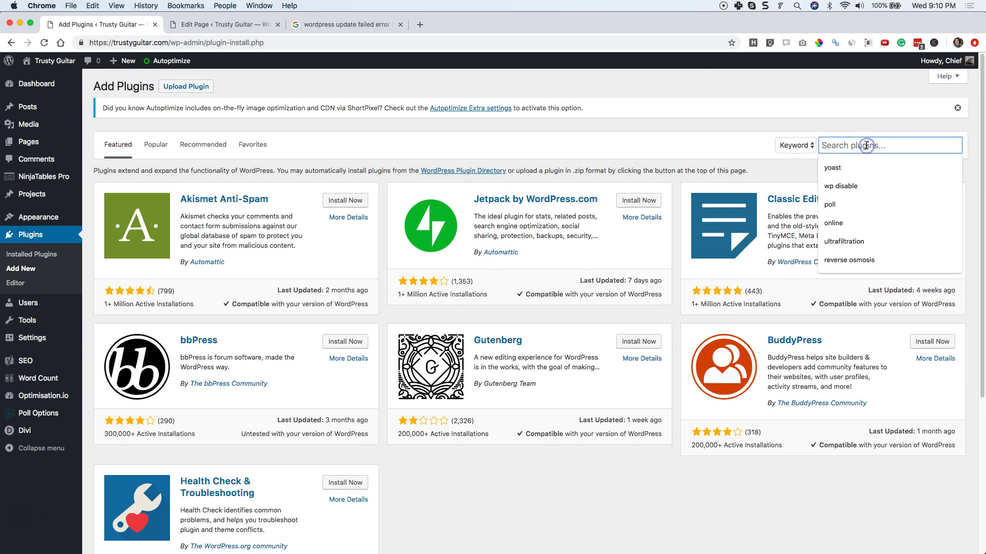
text(classic)
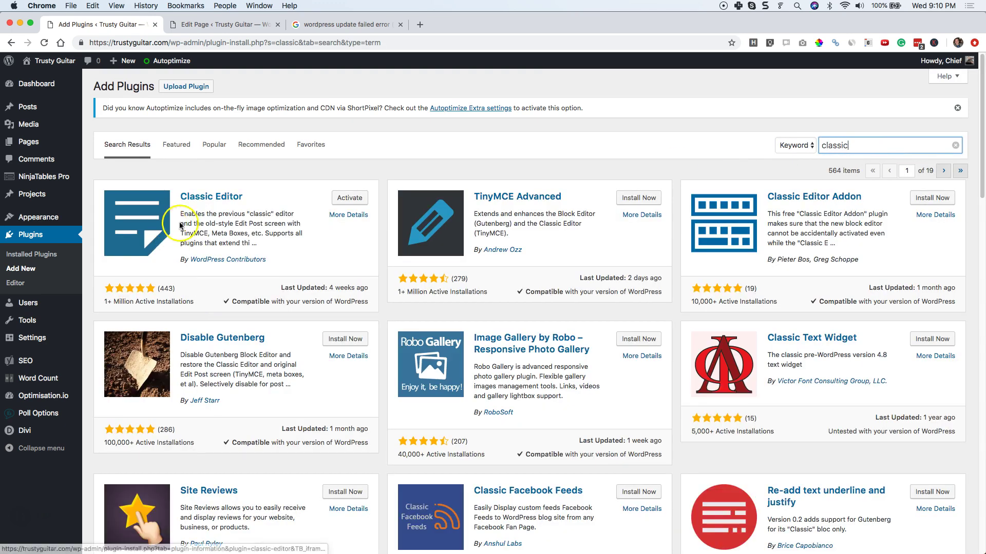
click(346, 199)
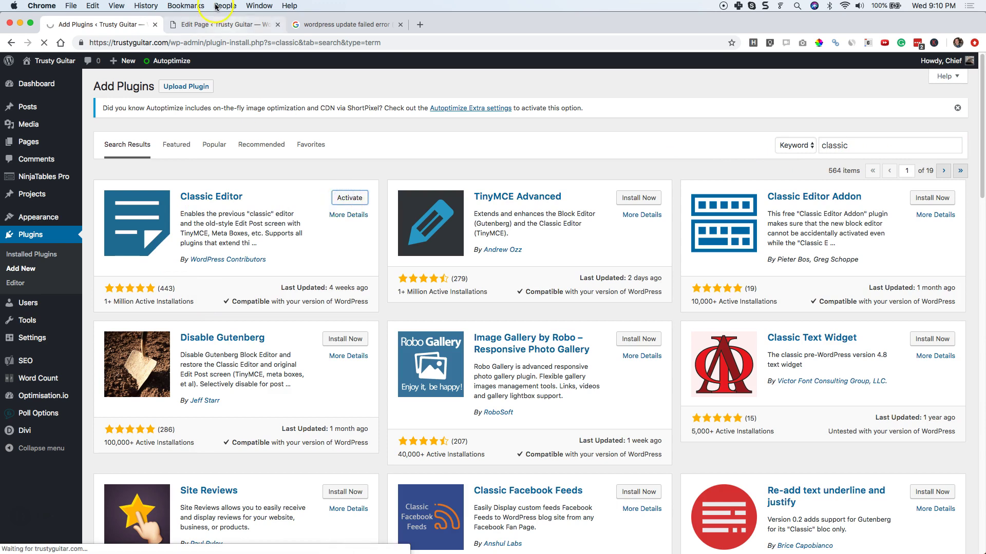
- Reload the Epiphone Wildkat Review edit page, confirming Reload despite unsaved changes
click(218, 25)
click(215, 43)
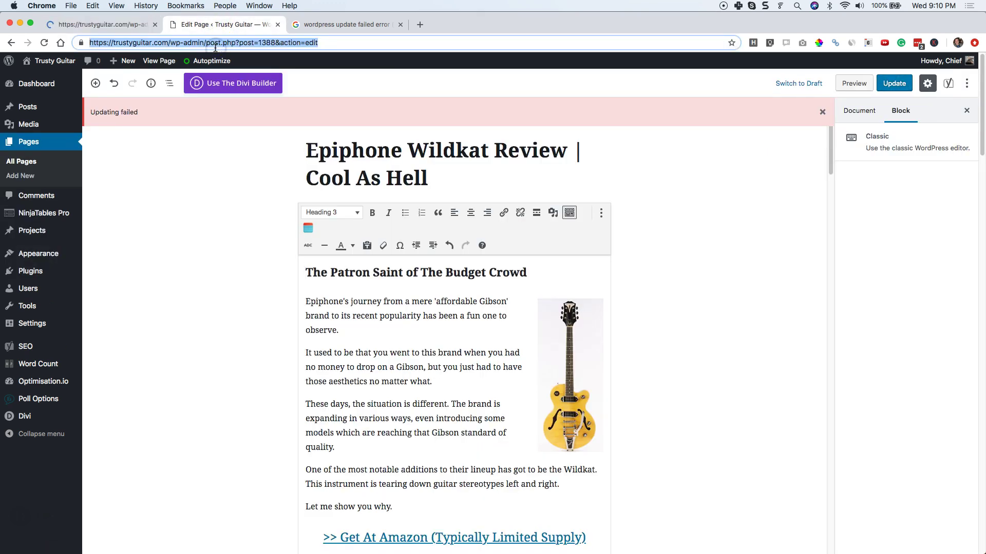
key(Return)
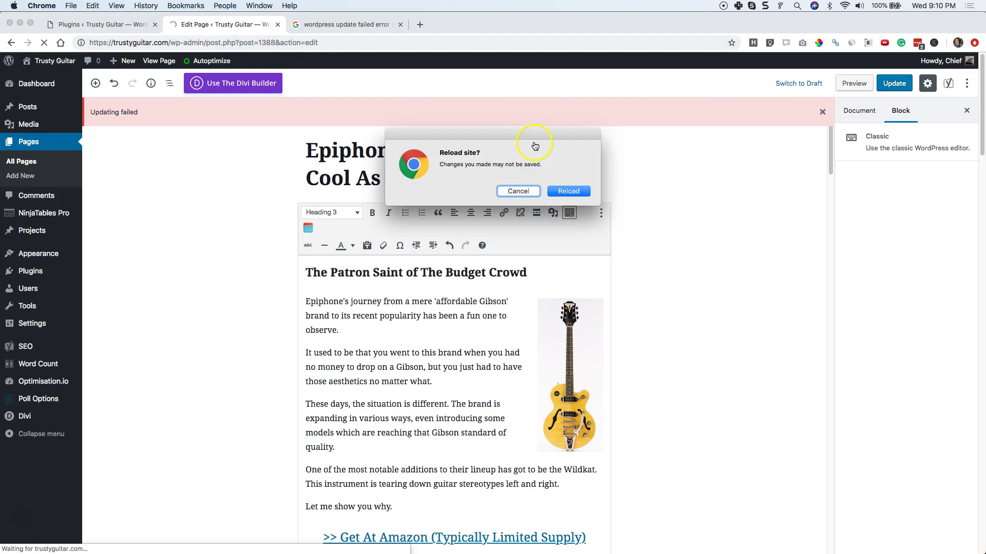
click(566, 196)
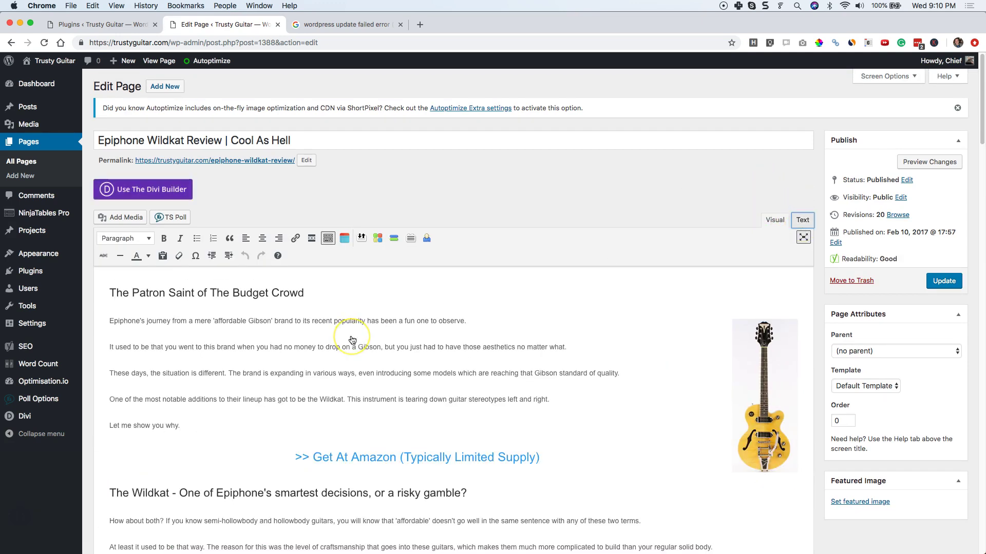
click(798, 224)
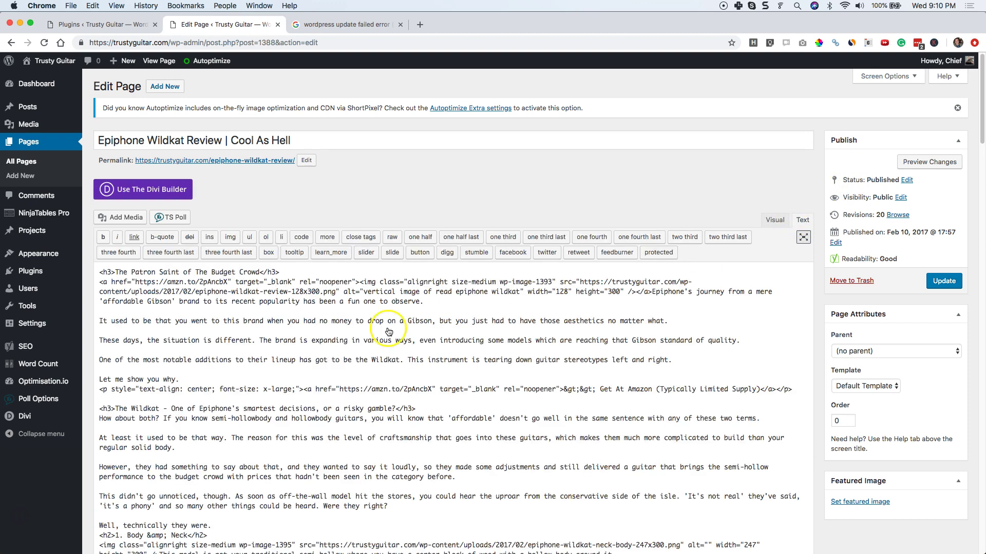
click(116, 350)
scroll(116, 349, down, 1)
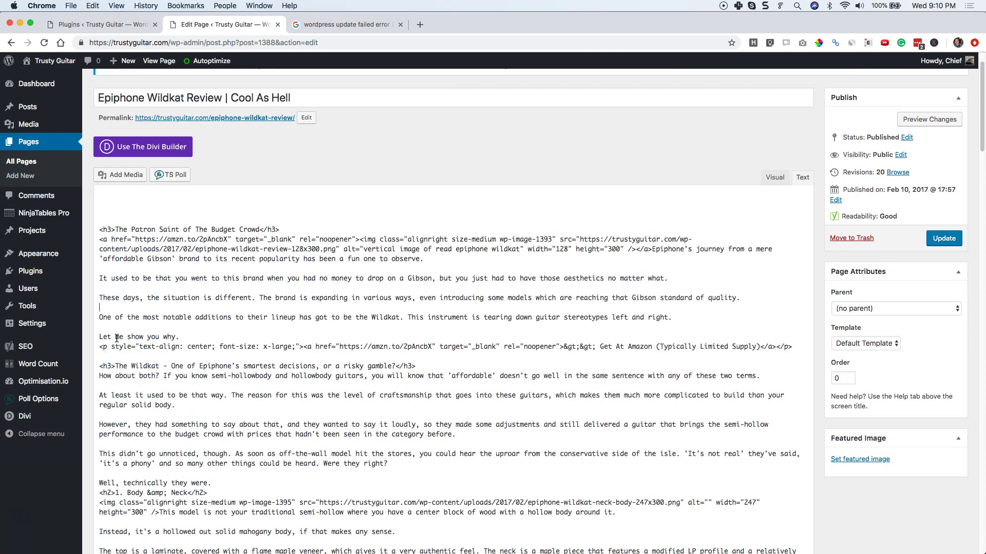
text(<wp paragraph>)
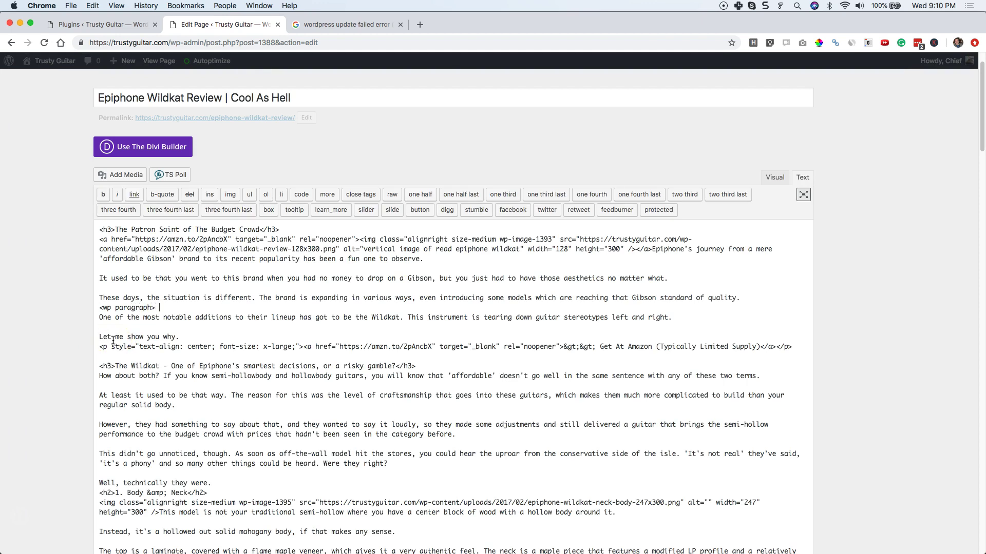
drag(155, 308, 100, 306)
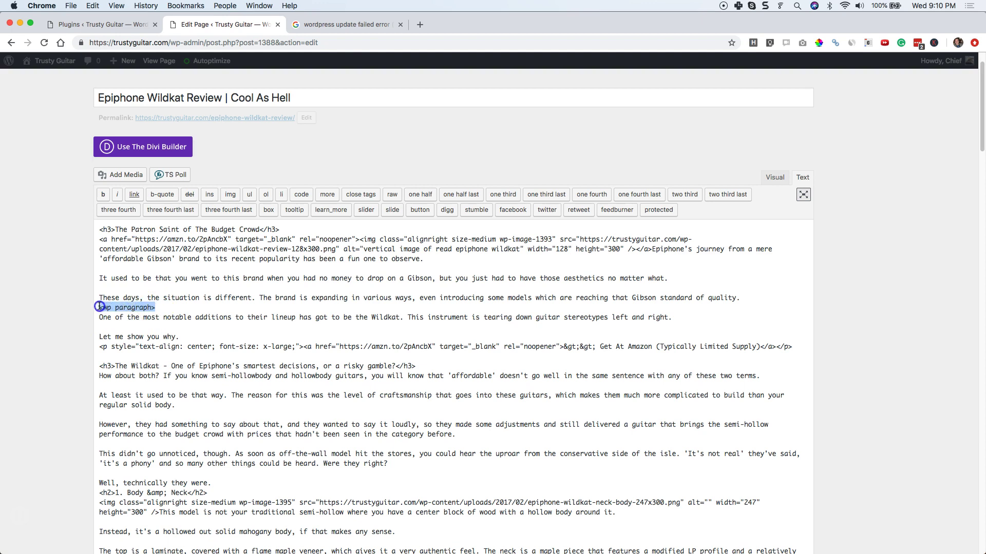
key(BackSpace)
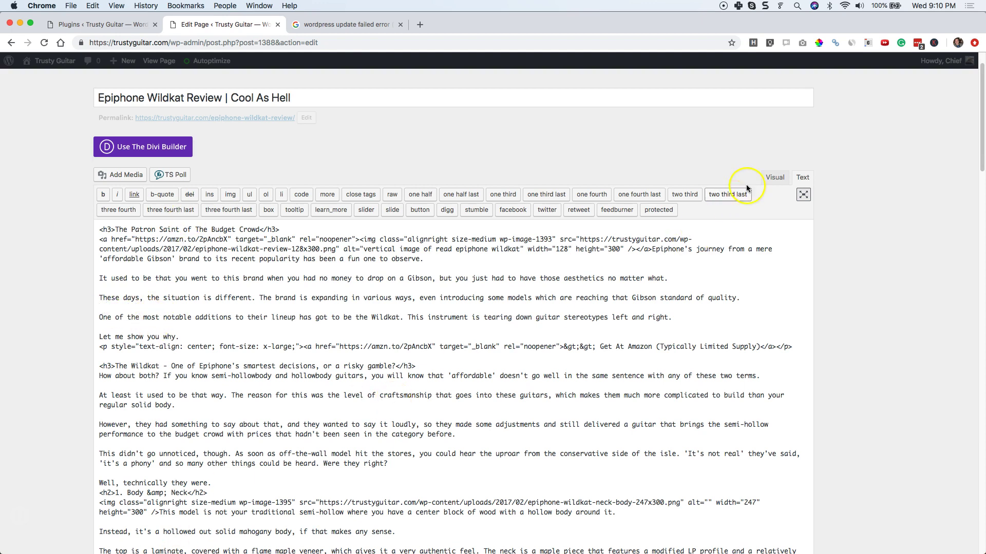
click(775, 176)
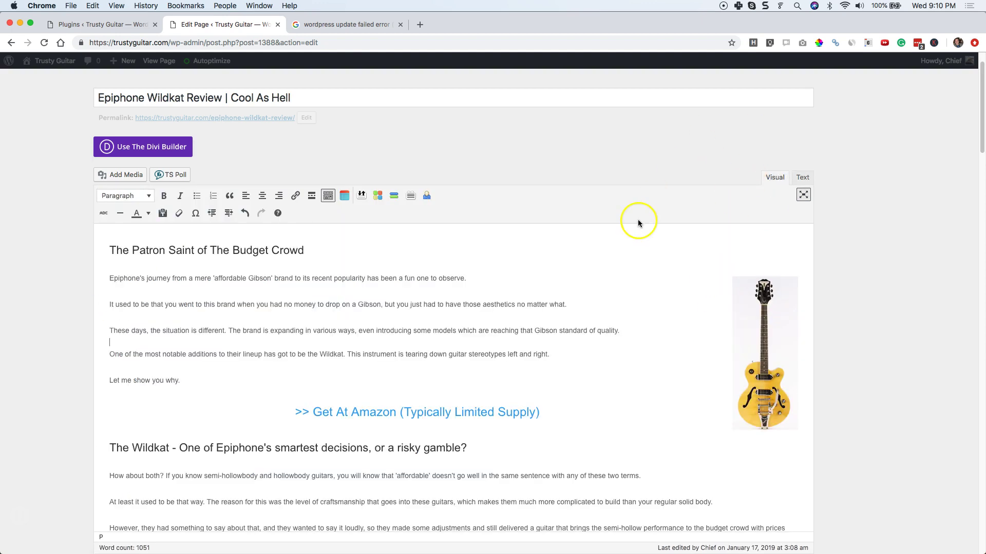
scroll(493, 437, down, 10)
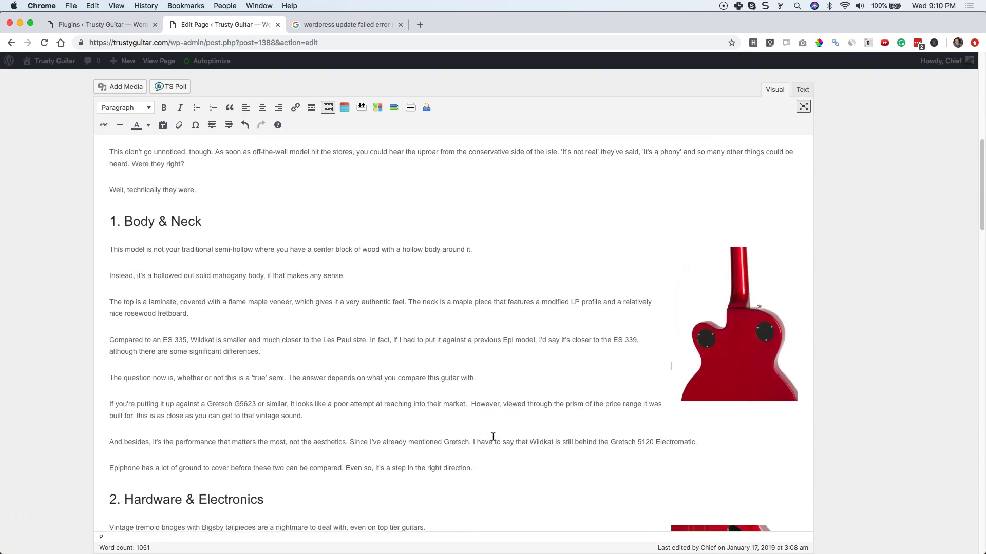
scroll(493, 437, up, 15)
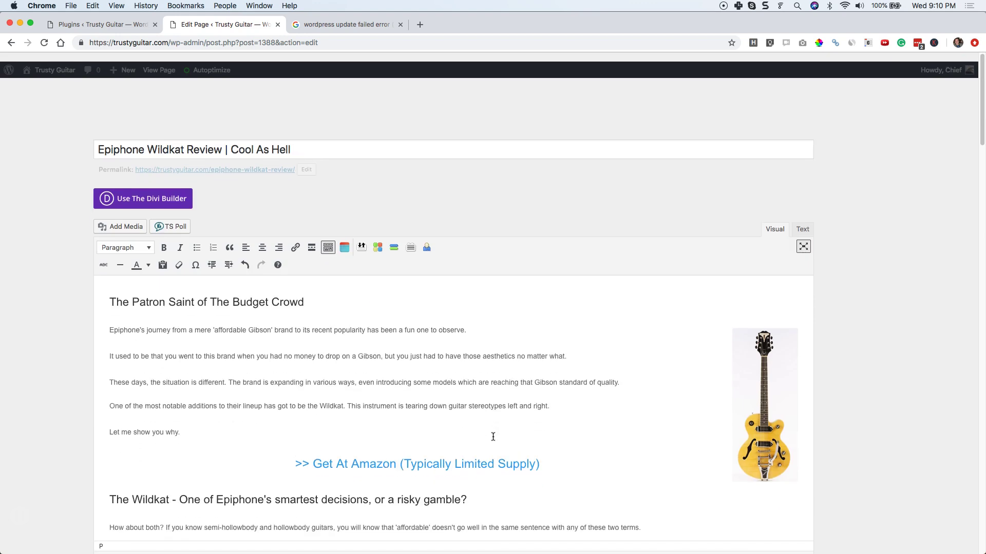
- Restore the admin layout and click Update in the Publish box
click(577, 185)
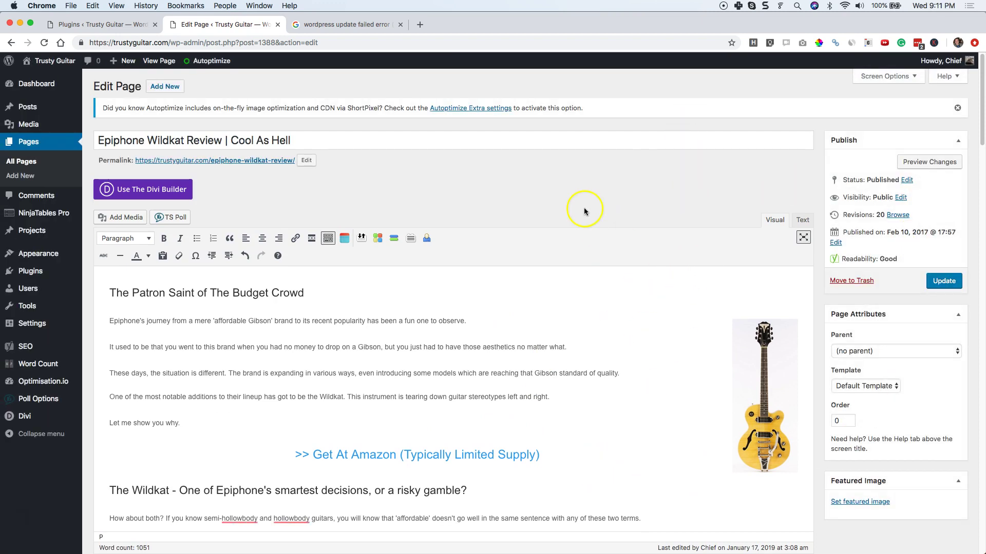
click(953, 288)
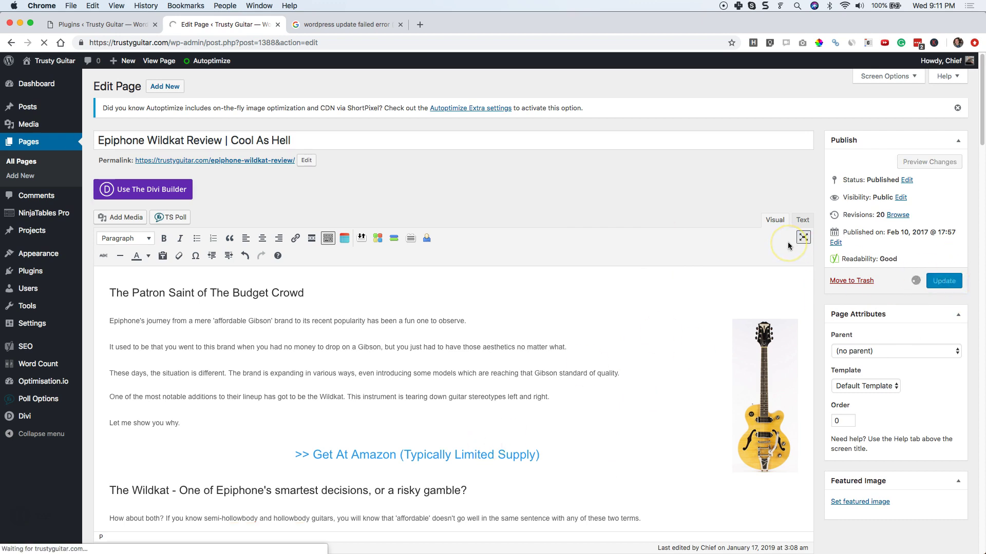